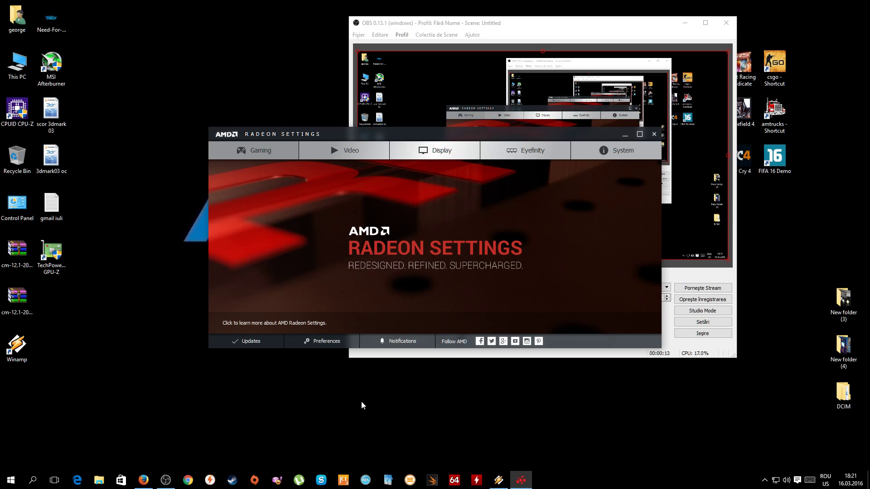
Open the Global OverDrive page for the R7 360 Series card in the global gaming settings
click(265, 148)
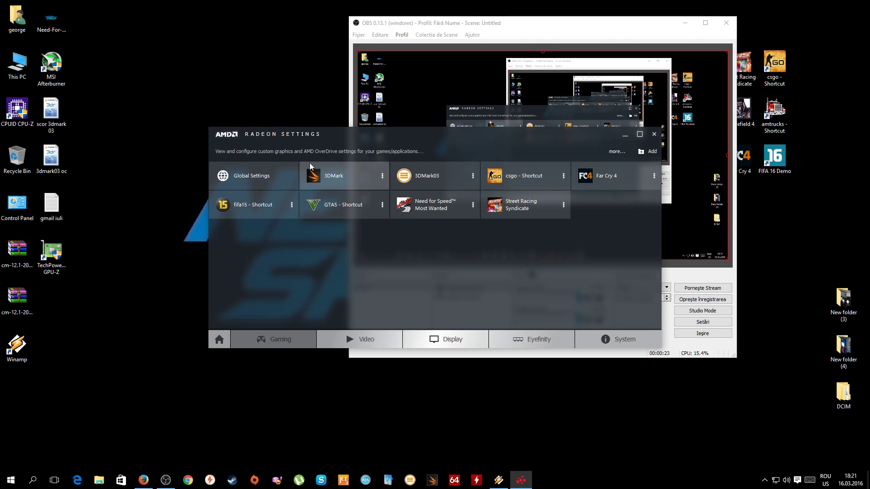
click(256, 176)
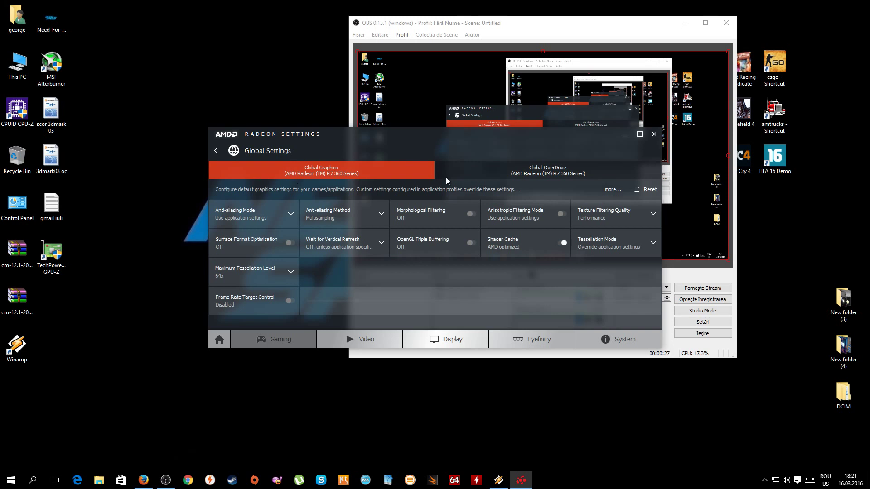
click(497, 176)
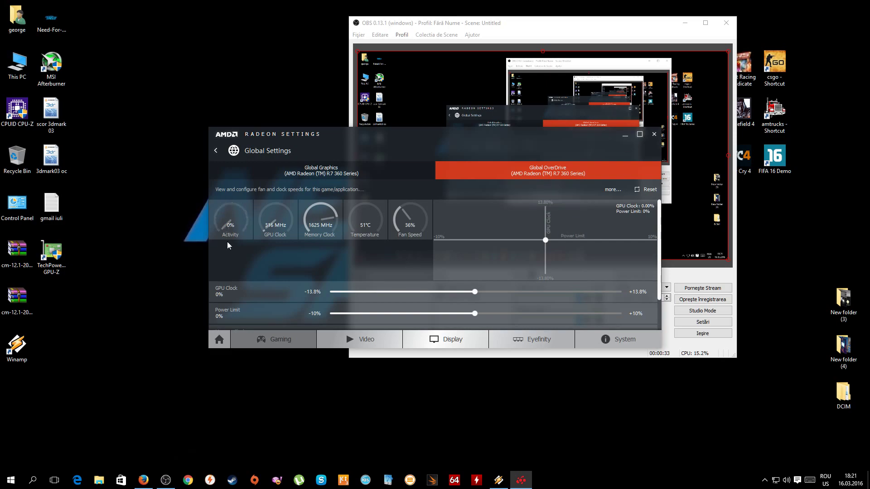
Launch GPU-Z and AIDA64, and open the computer's Overclock page in AIDA64
double_click(47, 270)
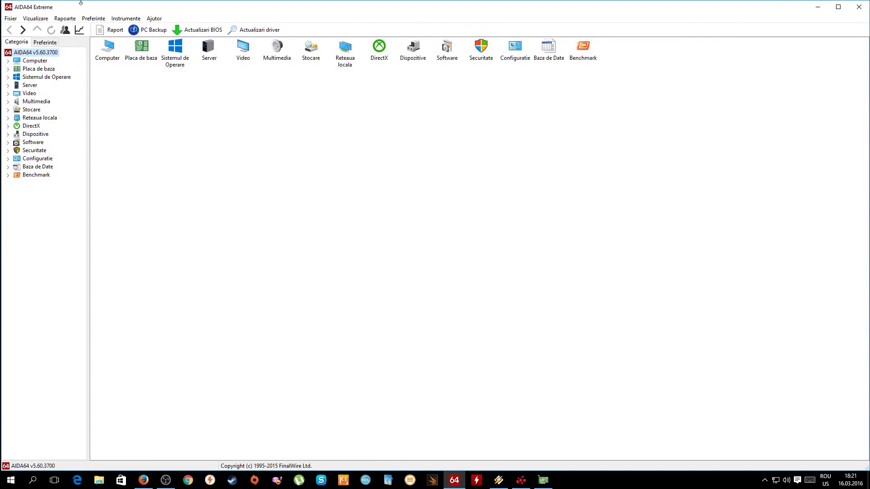
click(107, 58)
double_click(107, 58)
double_click(243, 53)
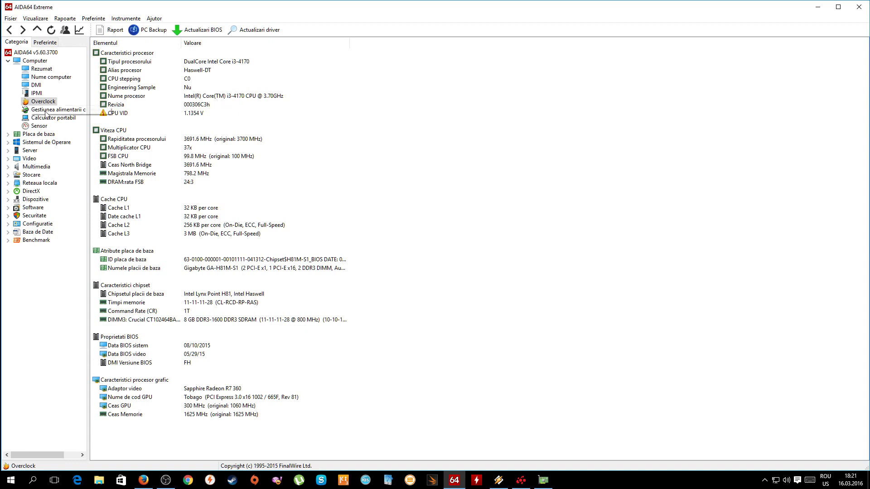
Examine the computer's summary page (Rezumat), including its motherboard, video, multimedia and storage sections
click(43, 61)
double_click(109, 59)
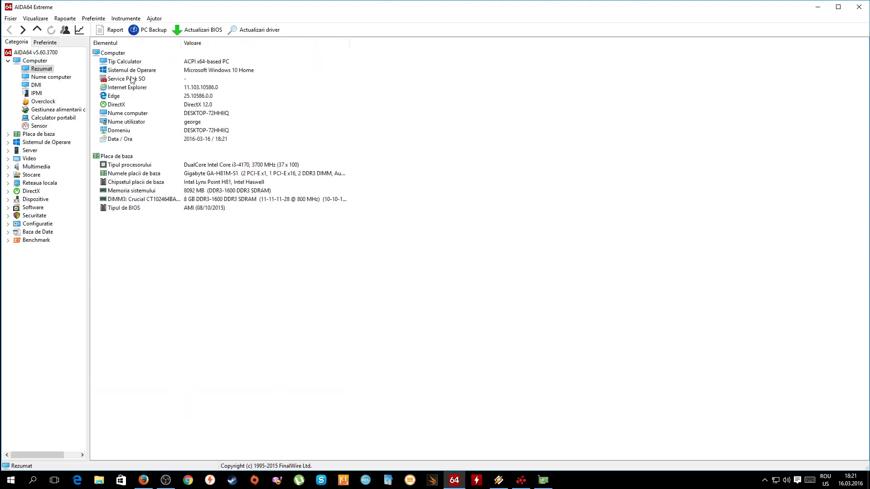
scroll(202, 294, down, 4)
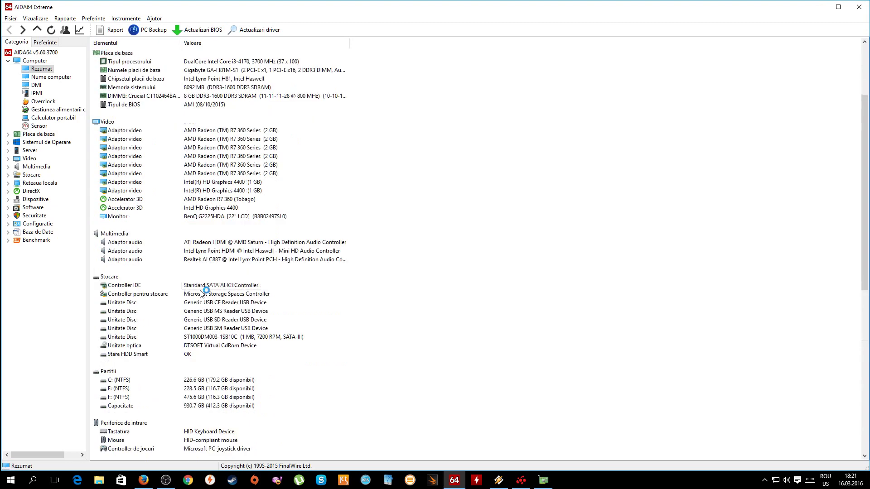
scroll(202, 293, up, 4)
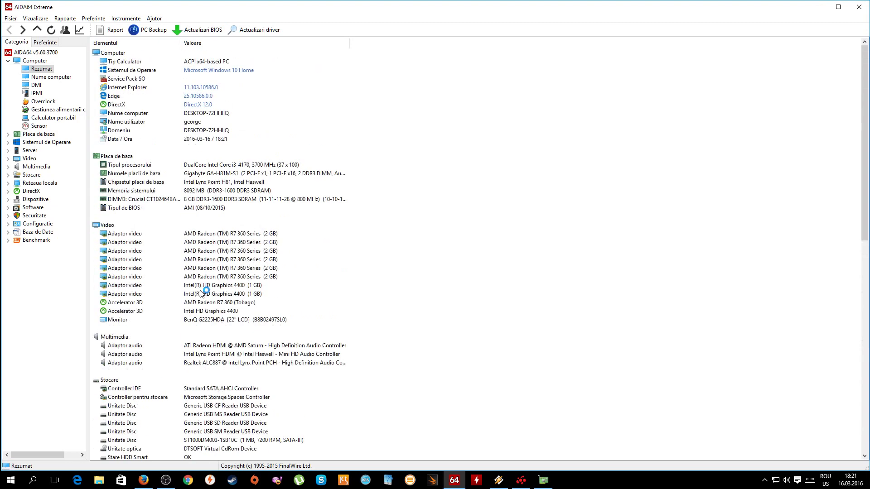
Go through the remaining Computer pages down to the sensor readings, and check the card's details in GPU-Z
click(57, 77)
click(38, 85)
click(43, 101)
click(50, 109)
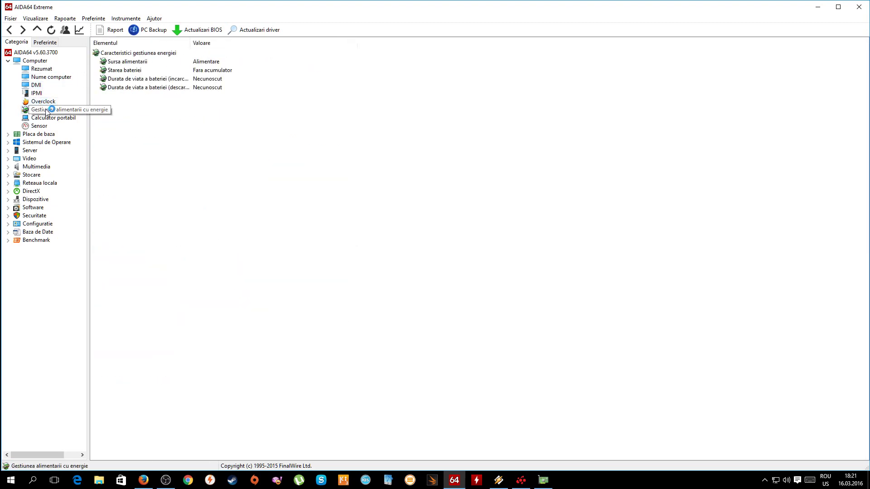
click(45, 118)
click(40, 127)
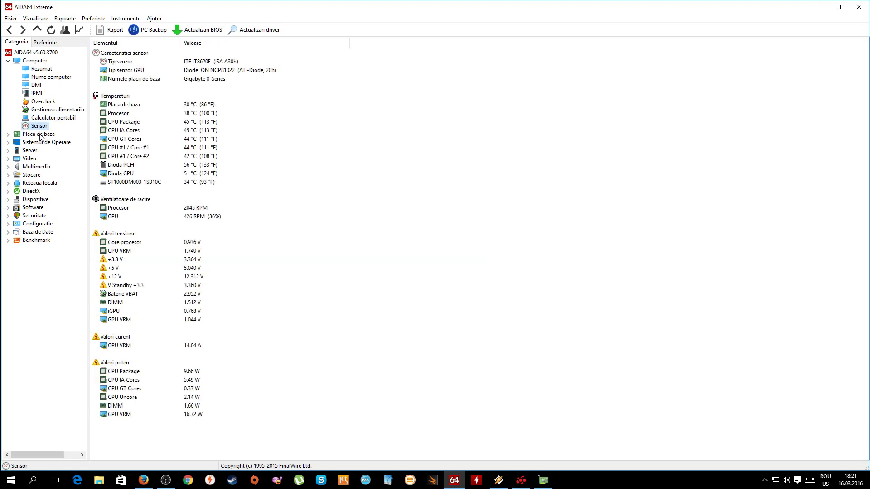
click(545, 480)
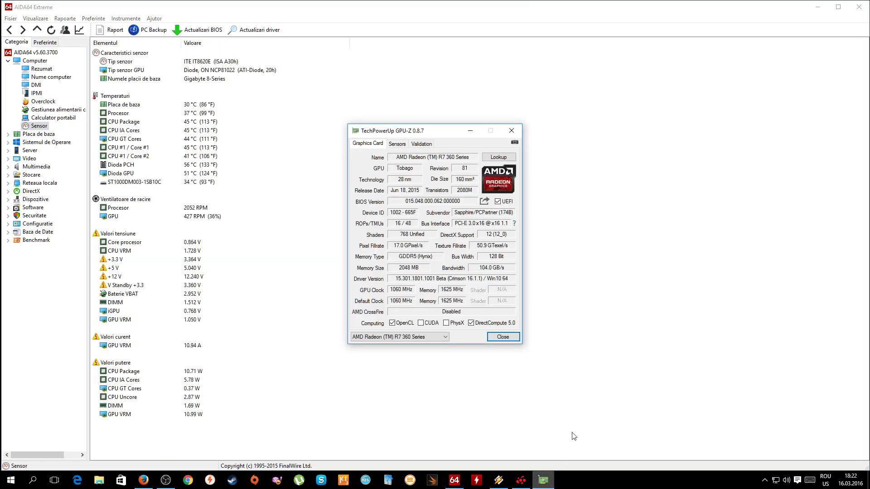
Switch to Radeon Settings and enable manual fan control in Global OverDrive with the fan speed at 100%
mouse_move(517, 486)
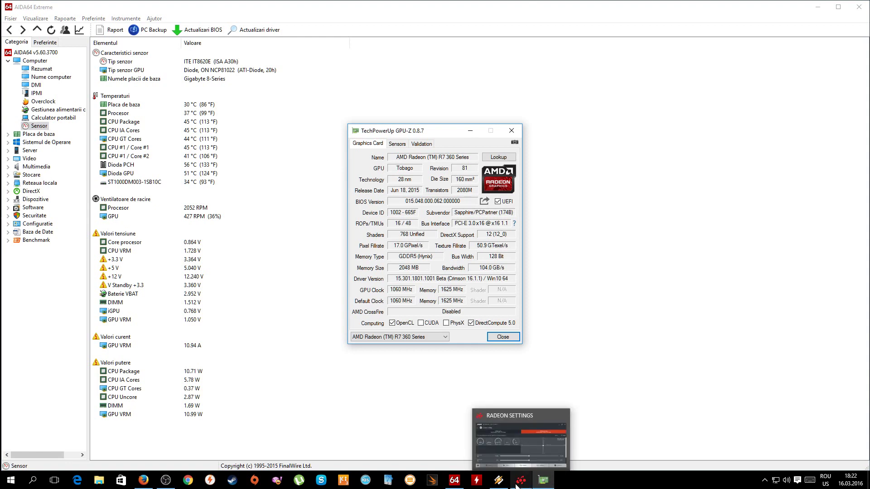
click(517, 486)
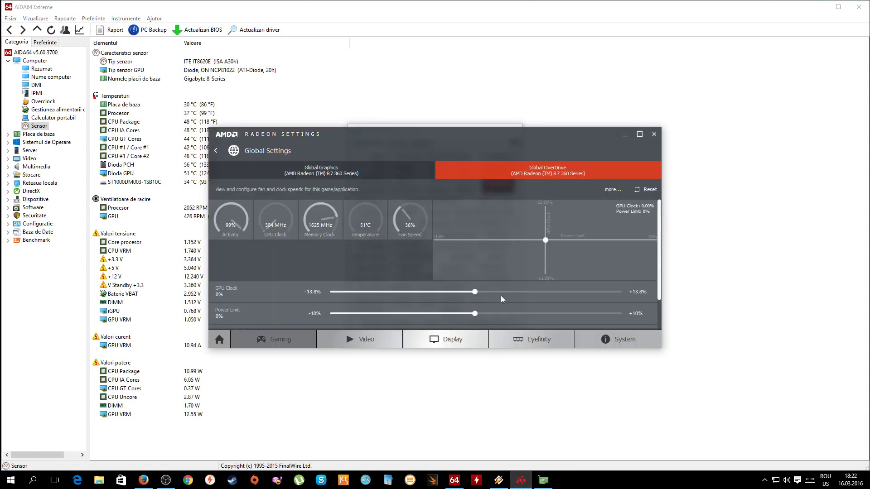
drag(661, 282, 656, 283)
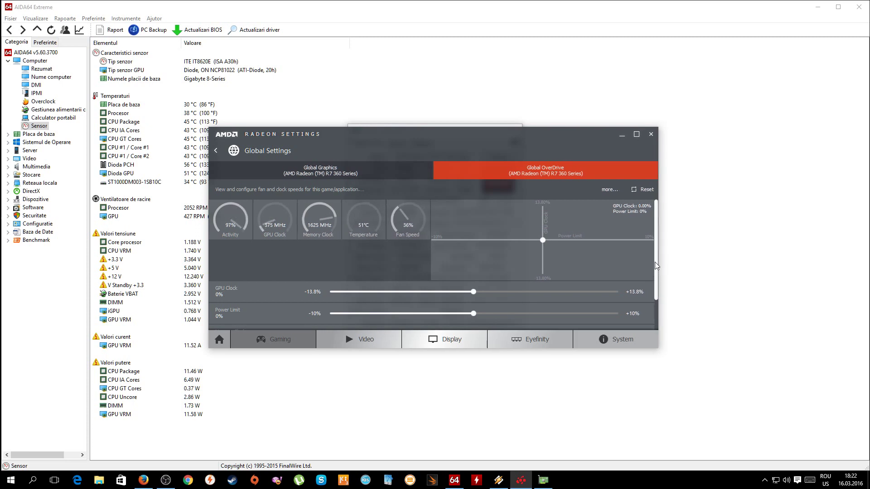
scroll(656, 271, down, 2)
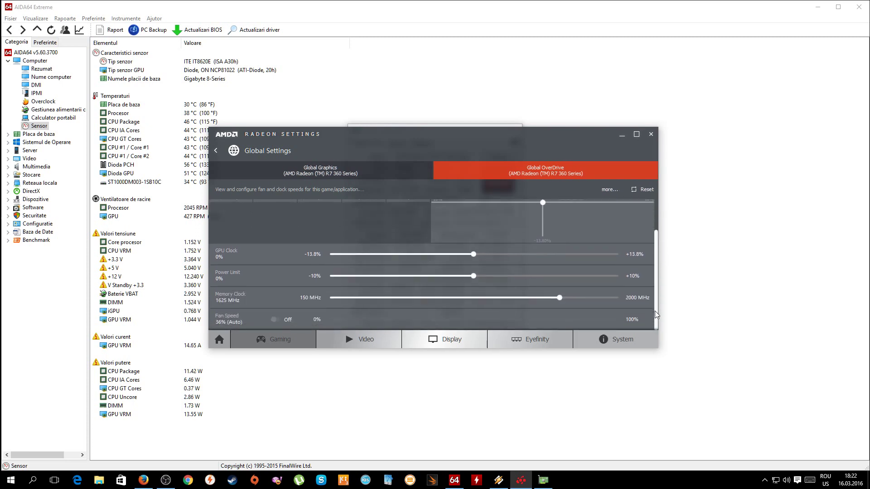
click(278, 319)
drag(433, 320, 679, 315)
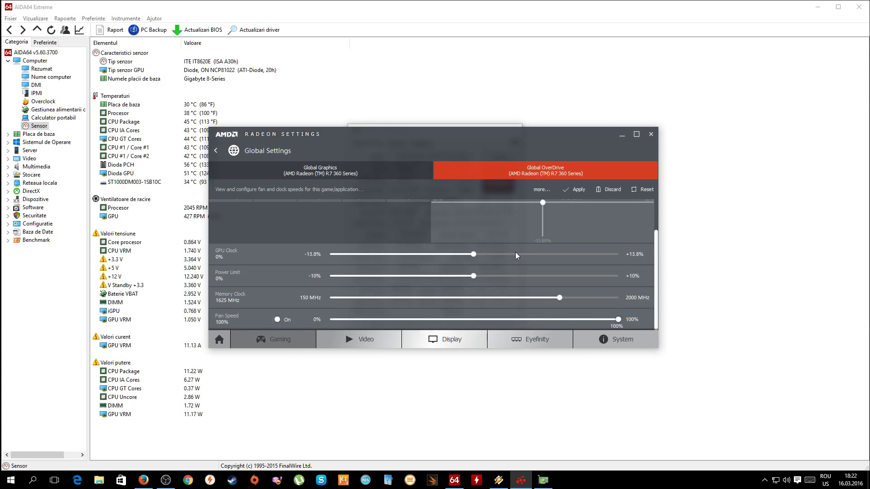
Set the GPU clock to +11.7%, power limit to +8%, memory clock to 1895 MHz and fan speed to 95%, and apply them
drag(473, 256, 512, 257)
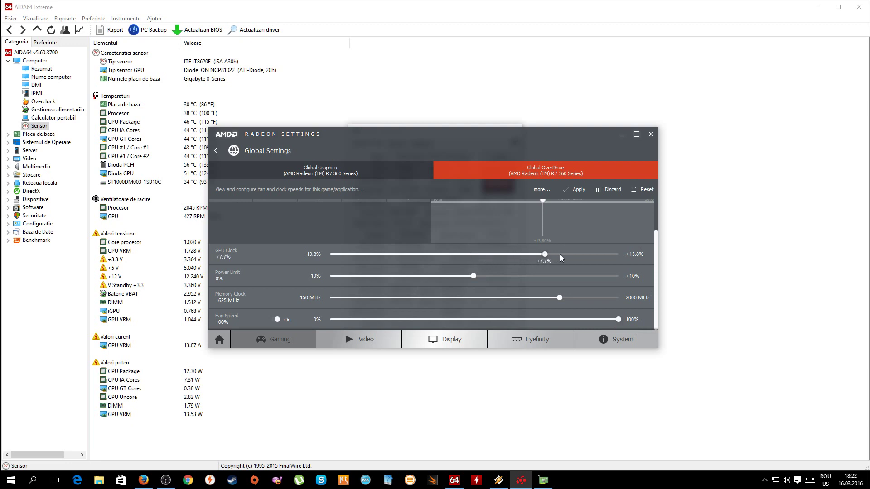
drag(570, 255, 596, 256)
drag(478, 276, 604, 302)
click(573, 190)
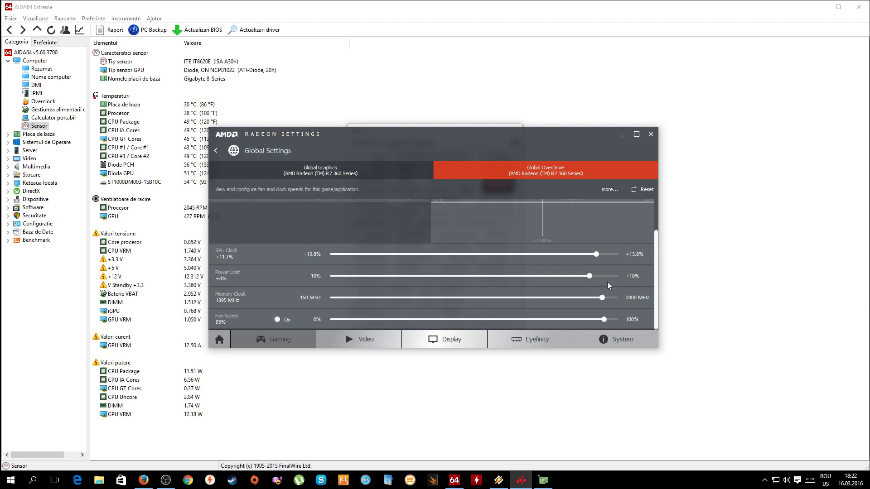
Set and apply a fan speed of 100%, a power limit of +9% and a GPU clock of +12.3%
drag(604, 319, 687, 321)
click(584, 187)
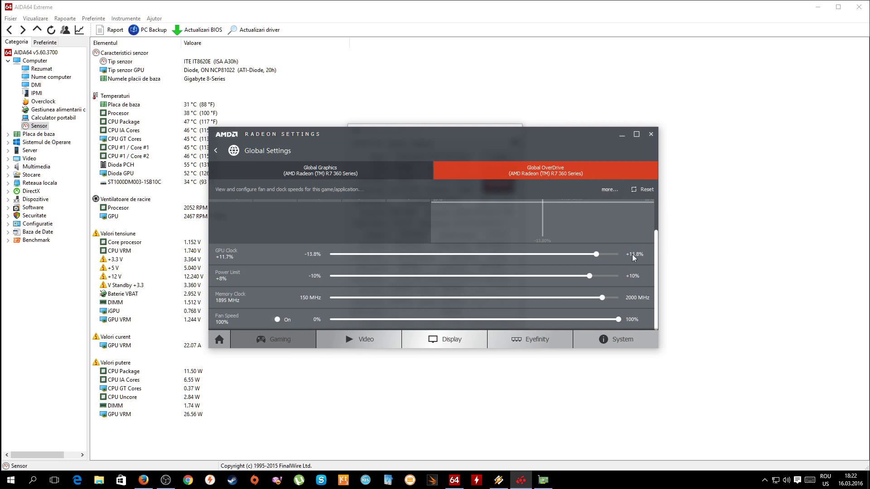
drag(589, 275, 604, 275)
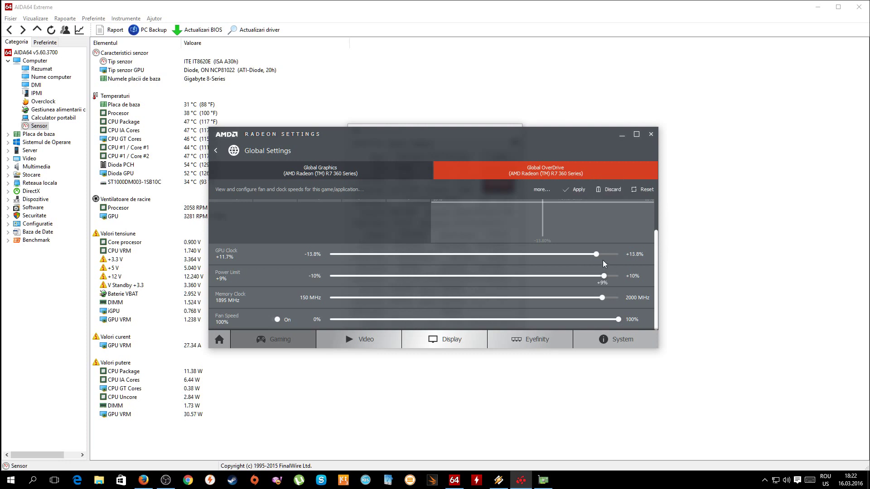
click(602, 254)
click(578, 192)
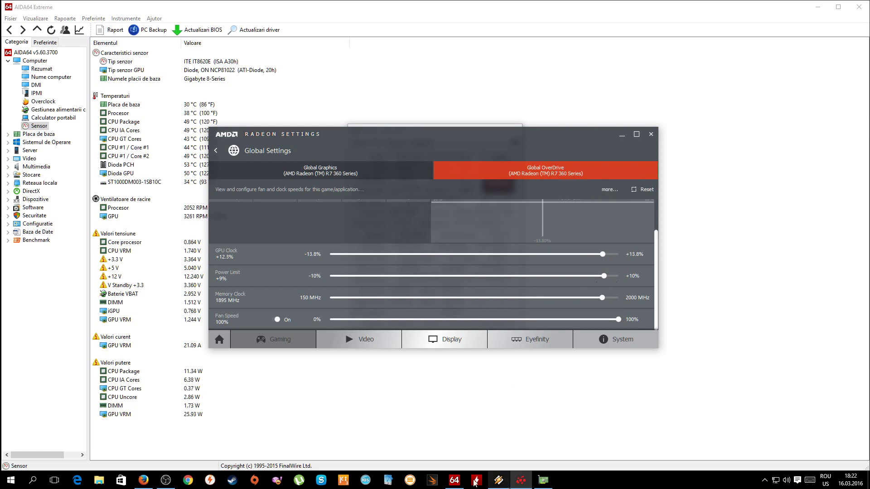
Check the overclocked card's clocks in GPU-Z and its settings in MSI Afterburner, and close Afterburner
click(545, 481)
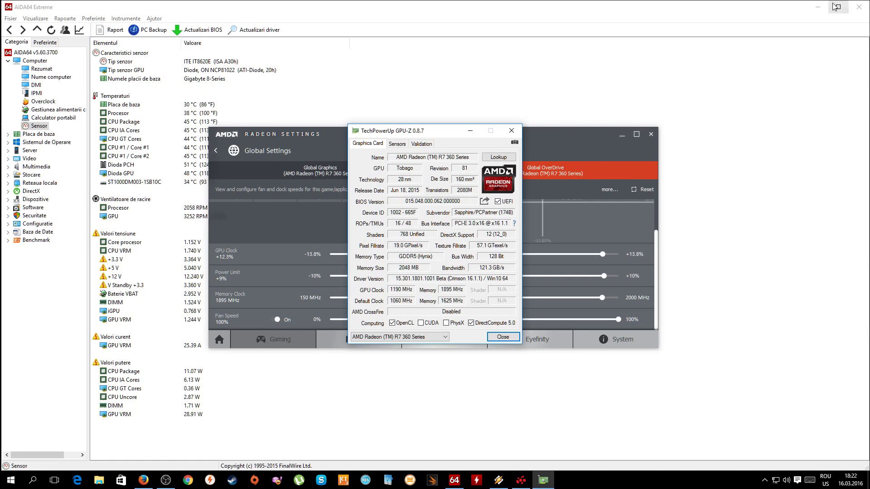
click(818, 7)
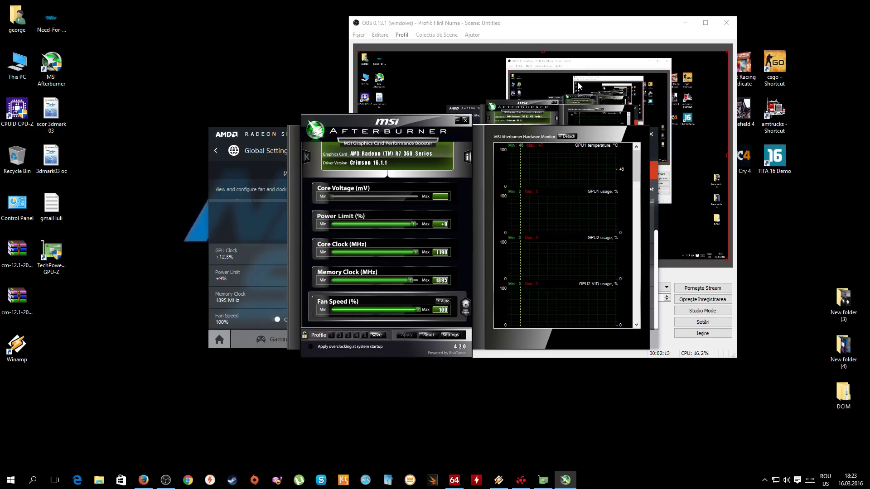
click(465, 120)
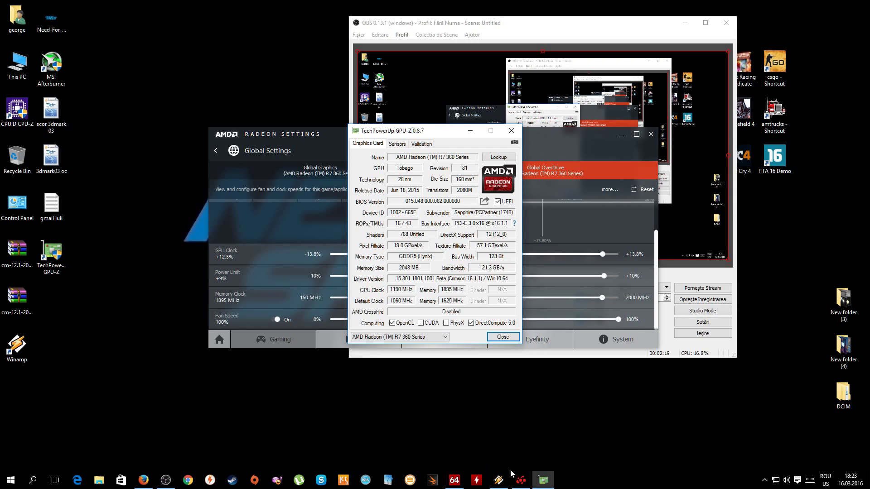
Switch to AIDA64 and check the GPU and memory clocks on the Overclock page
click(454, 480)
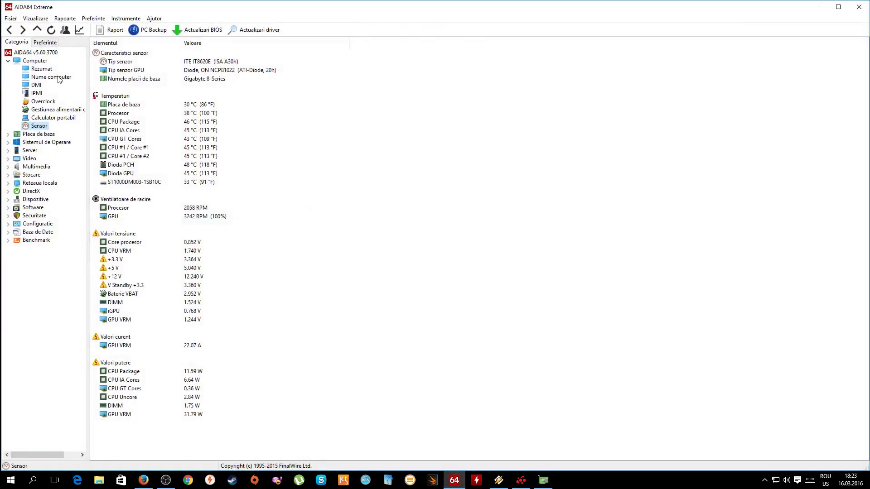
click(40, 101)
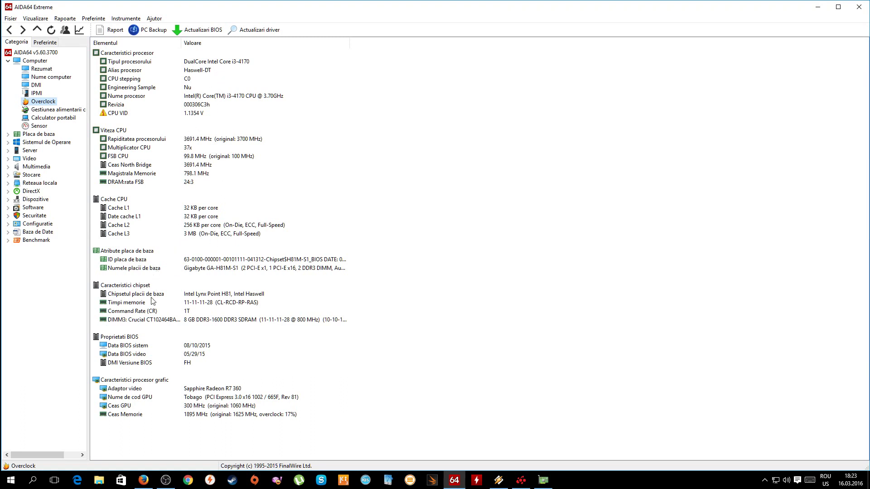
click(192, 406)
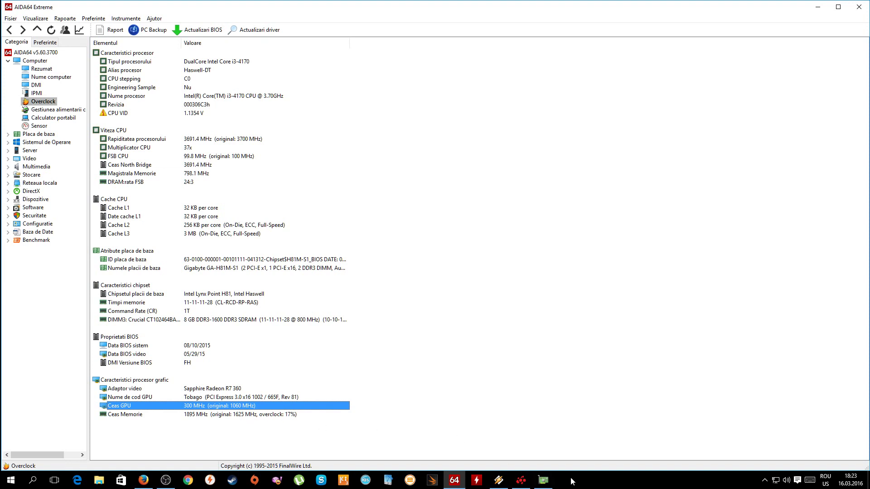
Switch to Radeon Settings and apply a GPU clock of +13.8%, a power limit of +10% and a memory clock of 2000 MHz
click(528, 486)
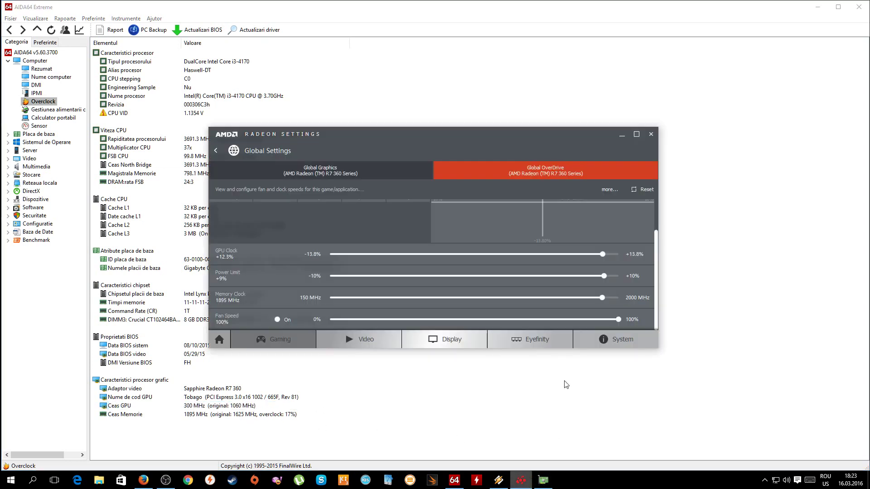
drag(602, 255, 630, 256)
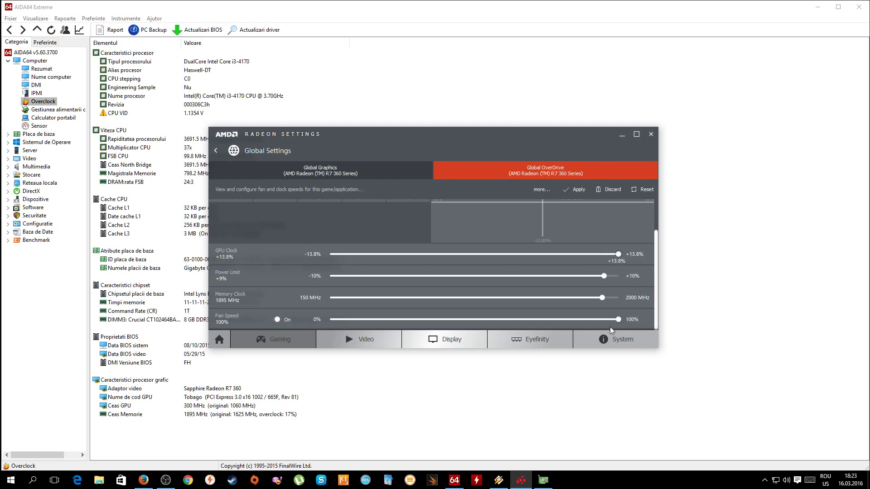
click(577, 190)
drag(605, 276, 620, 275)
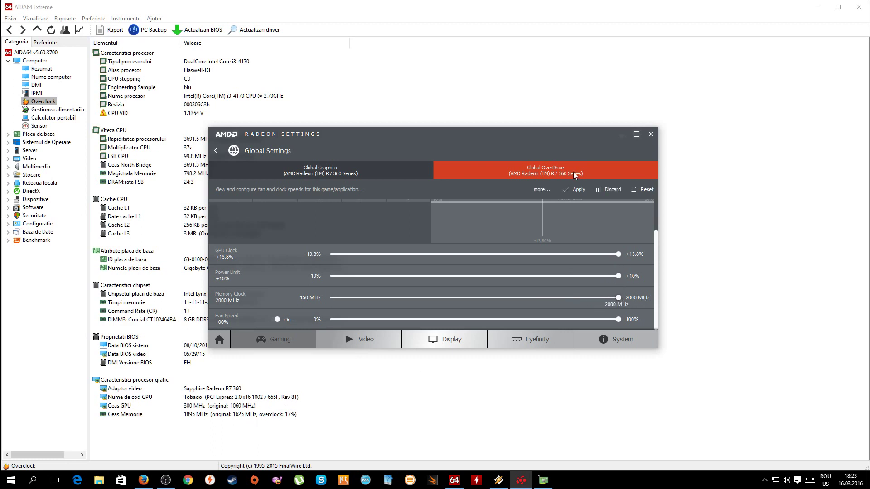
click(574, 189)
drag(656, 255, 661, 208)
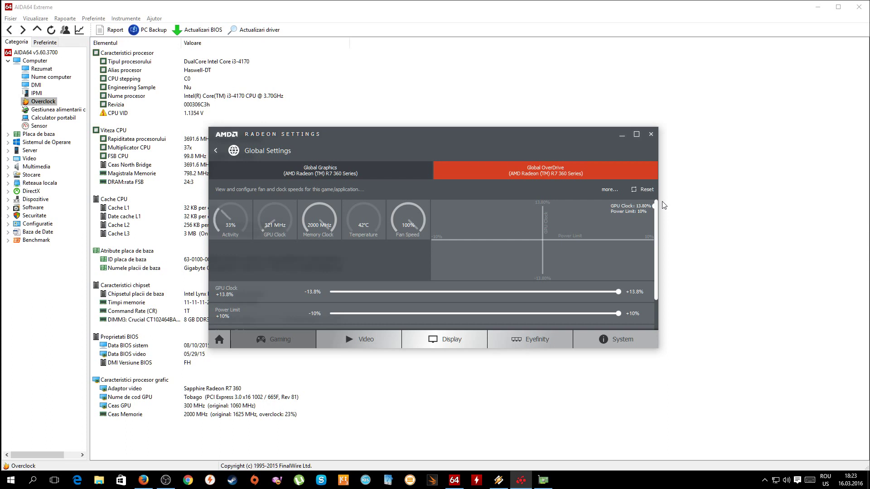
scroll(647, 301, down, 2)
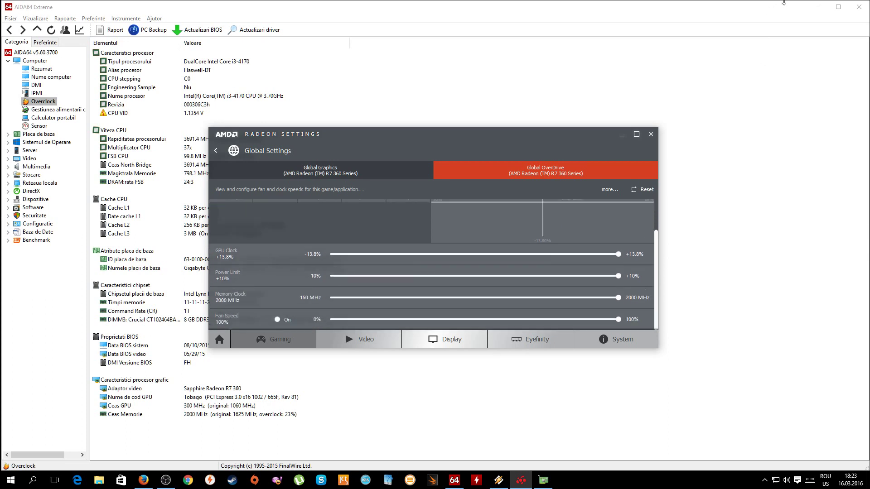
Minimize AIDA64, launch 3DMark03 and run the benchmark with its current test selection
click(819, 8)
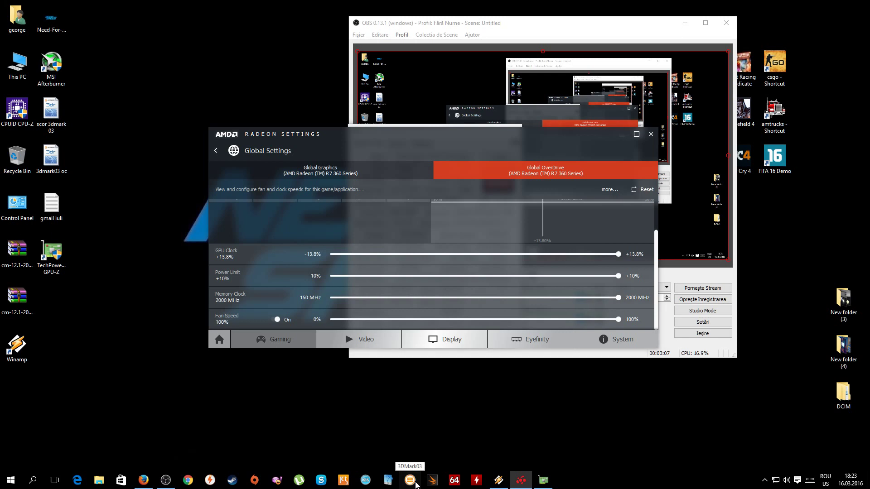
click(416, 482)
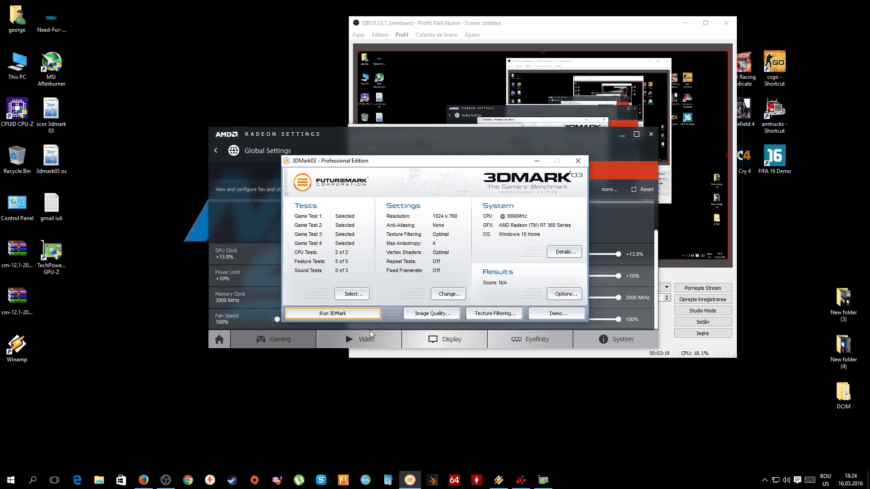
click(332, 314)
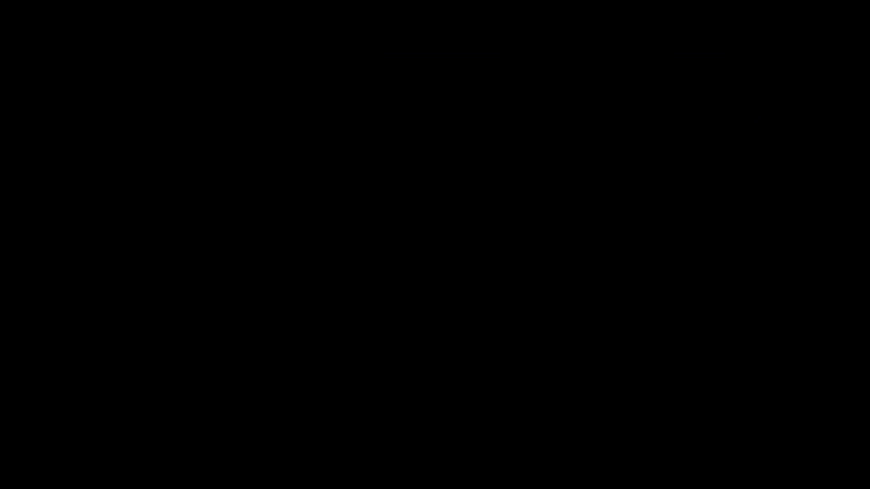